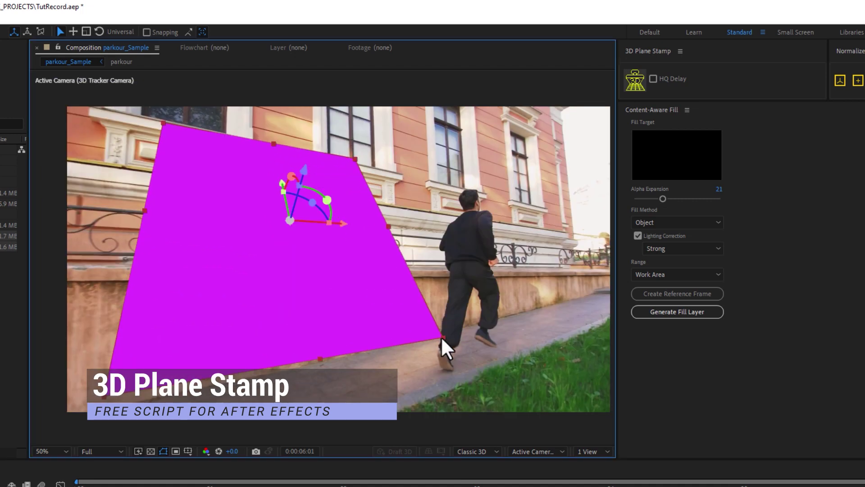
Step: Stamp the magenta guide plane on the building wall into a brick-textured 3D card
{"action": "left_click", "coordinate": [636, 81]}
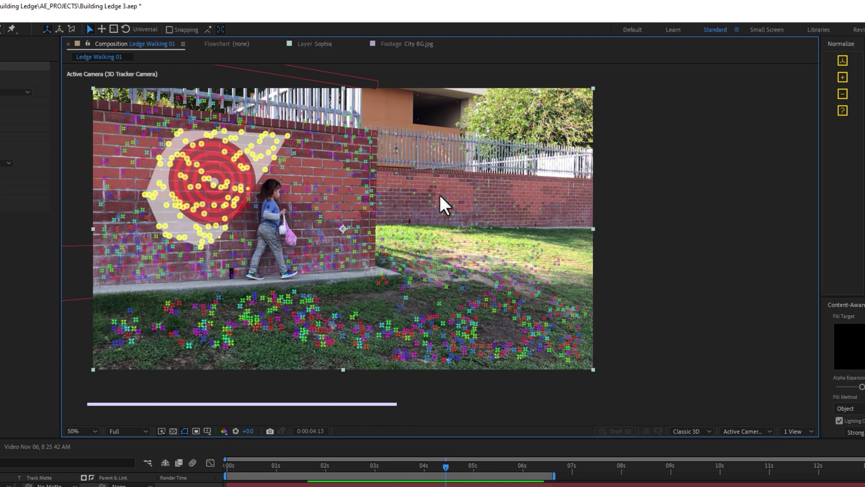
Step: Clear the current track point selection and marquee-select the track points on the grass
{"action": "left_click", "coordinate": [455, 182]}
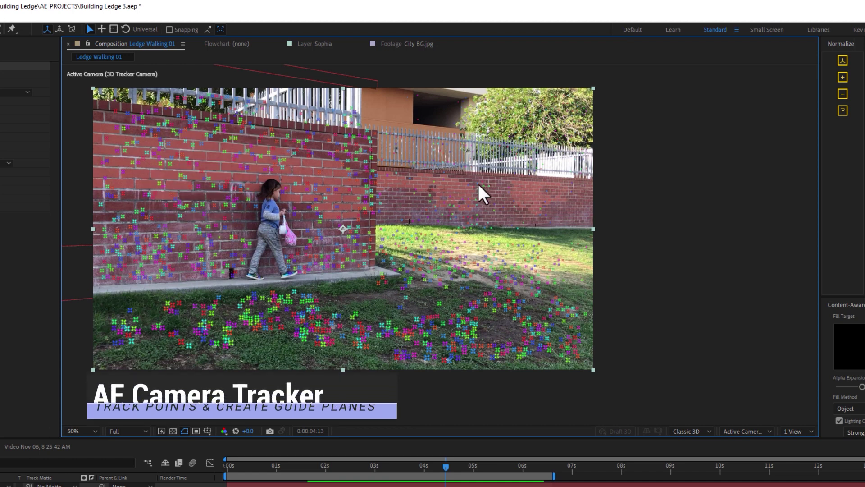
{"action": "left_click_drag", "start_coordinate": [378, 358], "coordinate": [566, 312]}
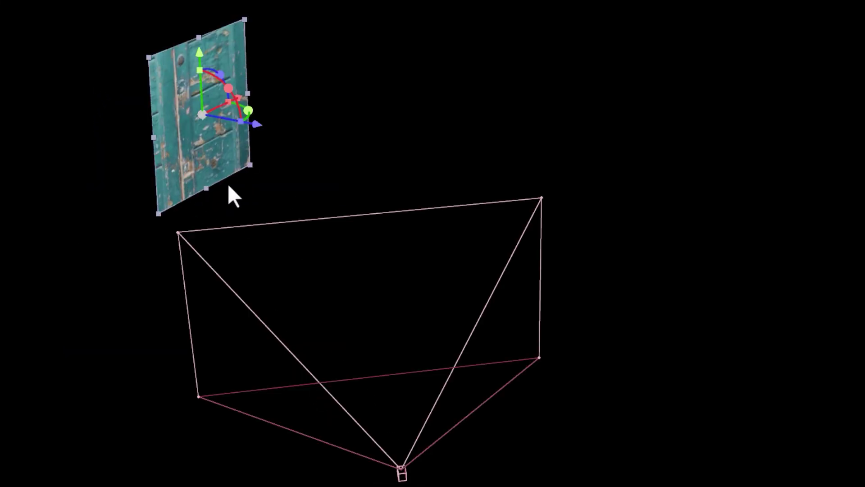
Step: Open the Effect menu to reach the Distort effects for Adjustment Layer 1
{"action": "left_click", "coordinate": [96, 14]}
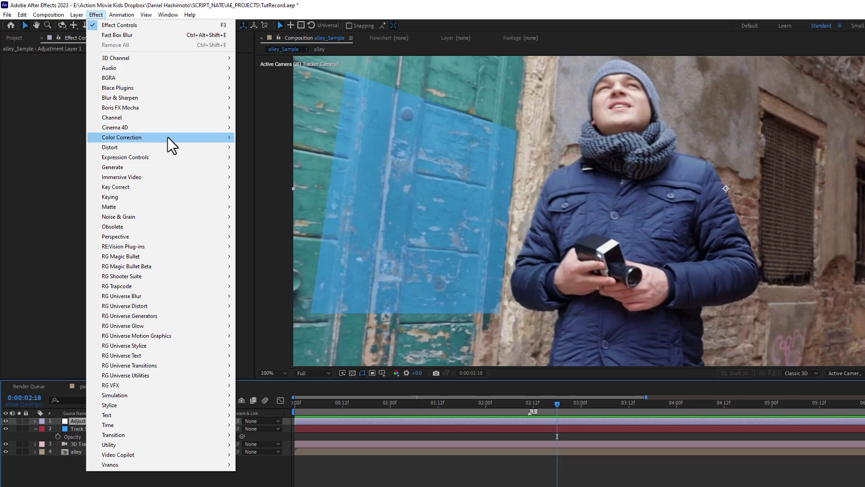
Step: Apply CC Power Pin, pin its corners onto the blue door area, enable Unstretch, refine Top Right
{"action": "mouse_move", "coordinate": [167, 142]}
{"action": "left_click", "coordinate": [288, 248]}
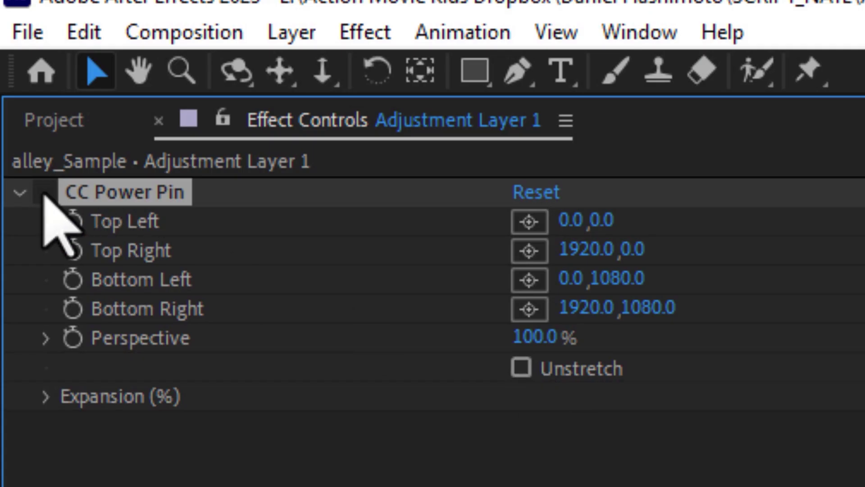
{"action": "left_click_drag", "start_coordinate": [74, 45], "coordinate": [118, 150]}
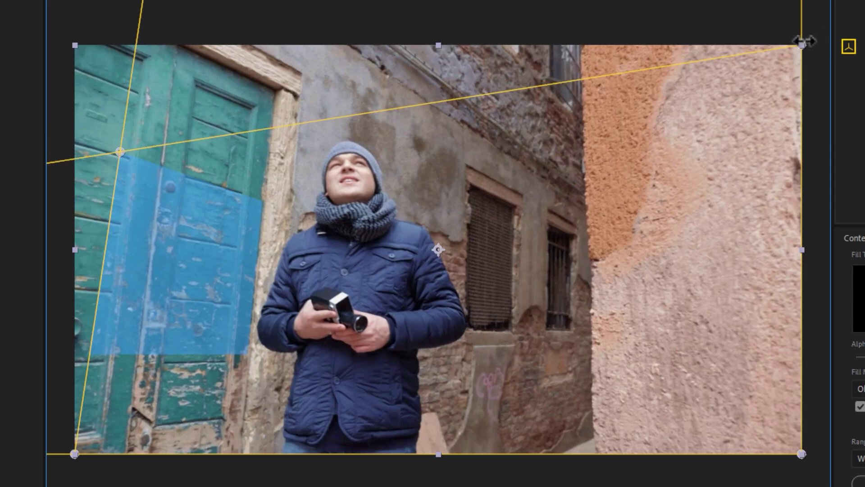
{"action": "left_click_drag", "start_coordinate": [801, 43], "coordinate": [261, 200]}
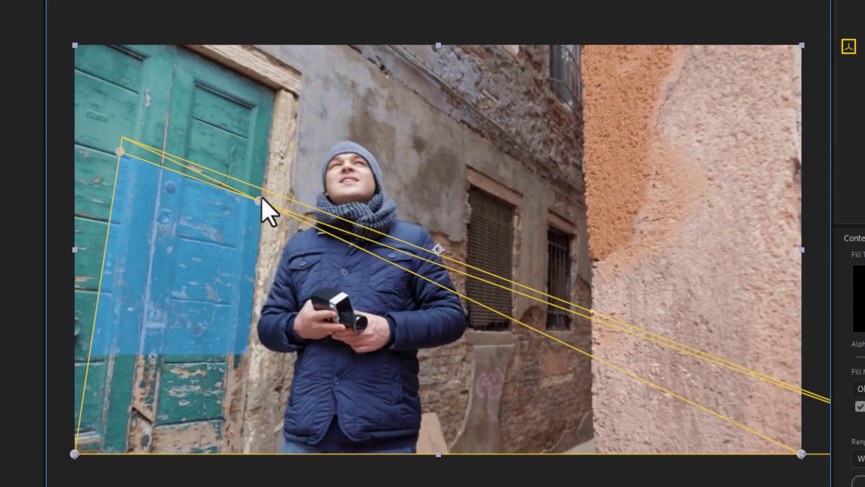
{"action": "left_click_drag", "start_coordinate": [802, 453], "coordinate": [293, 382]}
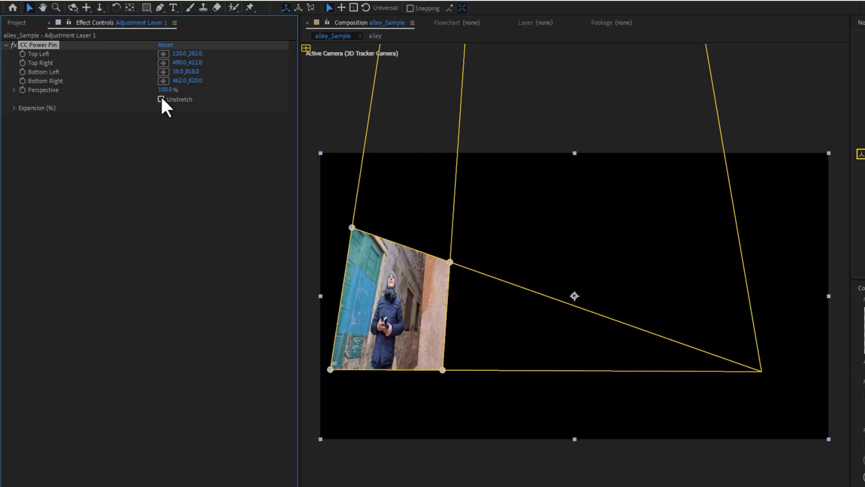
{"action": "left_click", "coordinate": [161, 99]}
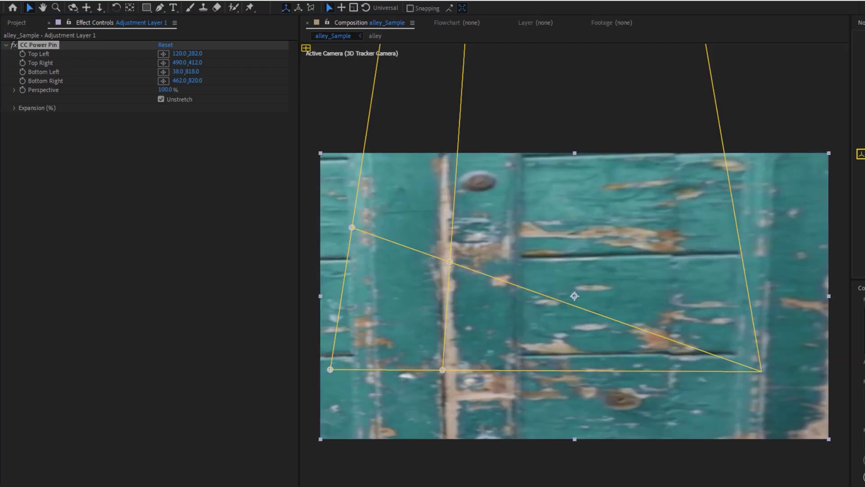
{"action": "left_click_drag", "start_coordinate": [450, 261], "coordinate": [451, 261]}
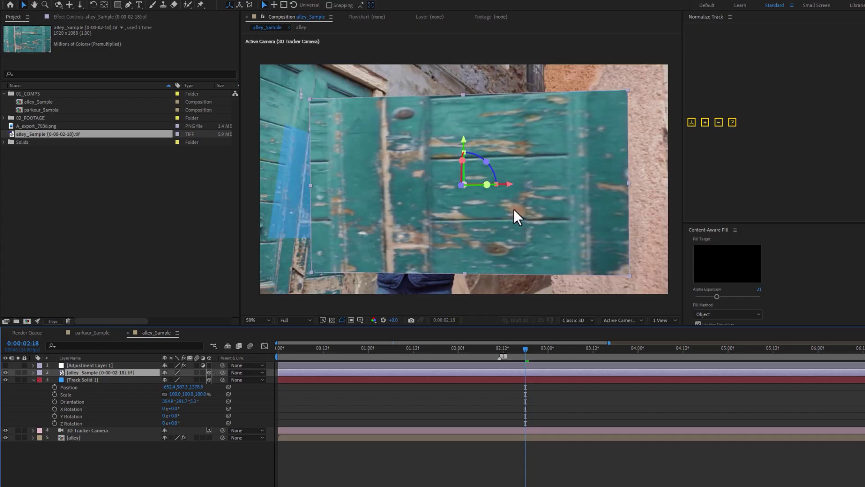
Step: Paste Track Solid's Position and Orientation onto the door still and narrow it to the door panel
{"action": "left_click", "coordinate": [75, 387]}
{"action": "left_click", "coordinate": [93, 401], "text": "shift"}
{"action": "key", "text": "ctrl+c"}
{"action": "left_click", "coordinate": [517, 208]}
{"action": "key", "text": "ctrl+v"}
{"action": "left_click_drag", "start_coordinate": [385, 197], "coordinate": [360, 196]}
Step: Preview the camera move to check the match, then stamp the door plane into a textured card
{"action": "key", "text": "t"}
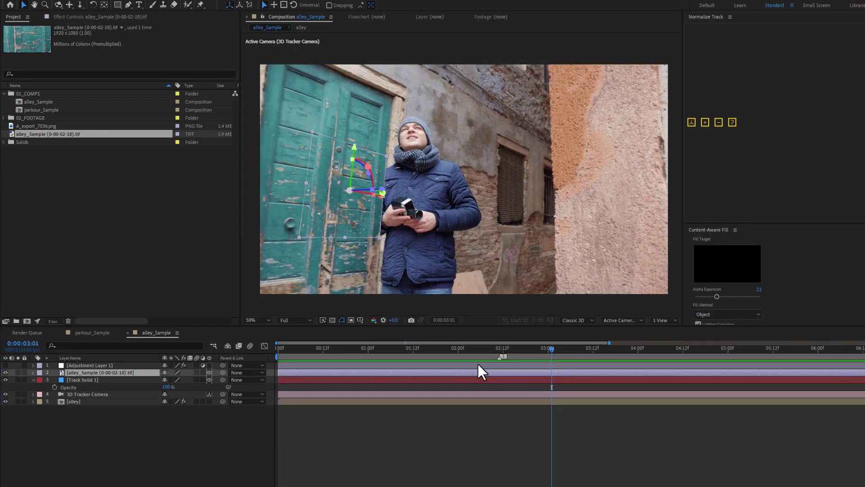
{"action": "left_click_drag", "start_coordinate": [527, 352], "coordinate": [542, 356]}
{"action": "key", "text": "space"}
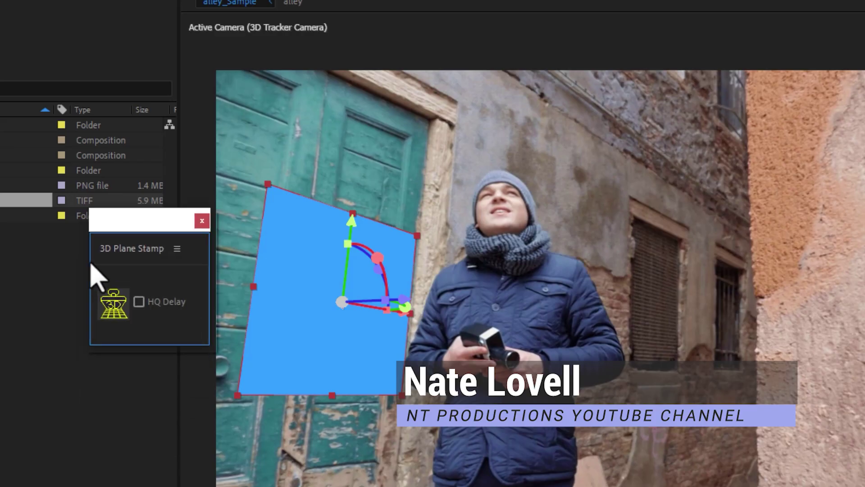
{"action": "left_click_drag", "start_coordinate": [93, 265], "coordinate": [86, 192]}
{"action": "left_click", "coordinate": [107, 295]}
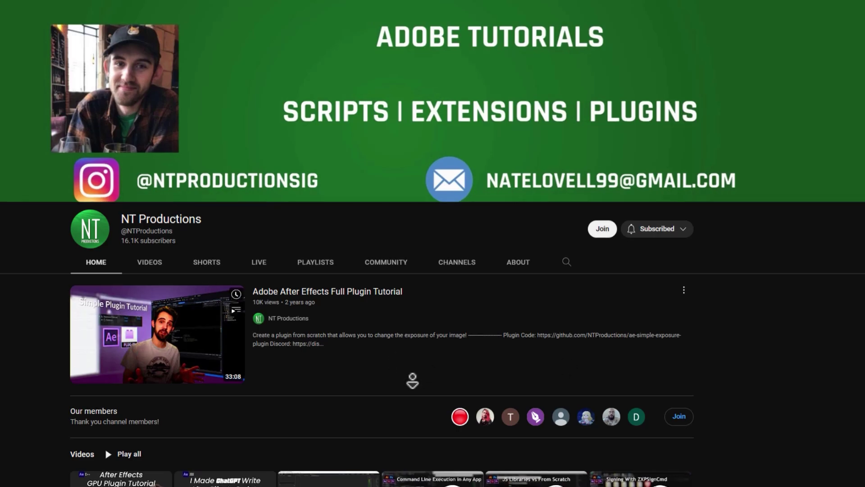
Step: Scroll the channel page and scrub ahead in the Expression Injector tutorial
{"action": "scroll", "coordinate": [560, 363], "scroll_direction": "down", "scroll_amount": 3}
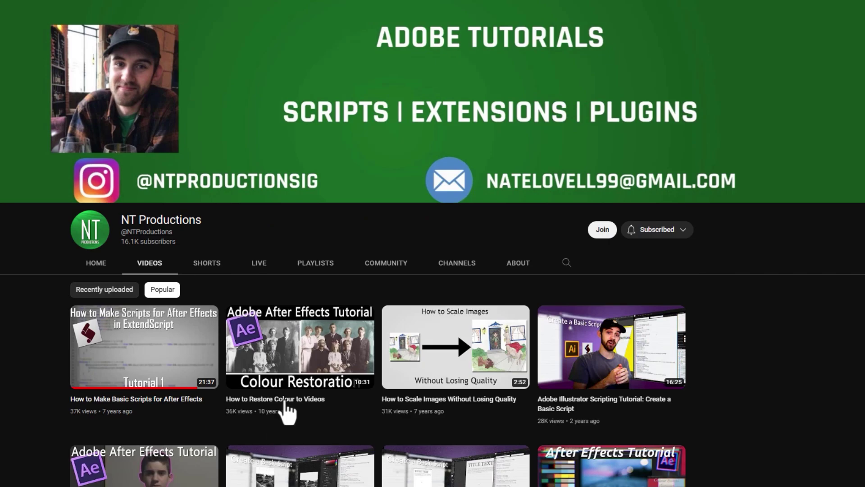
{"action": "scroll", "coordinate": [286, 409], "scroll_direction": "down", "scroll_amount": 3}
{"action": "scroll", "coordinate": [253, 183], "scroll_direction": "down", "scroll_amount": 3}
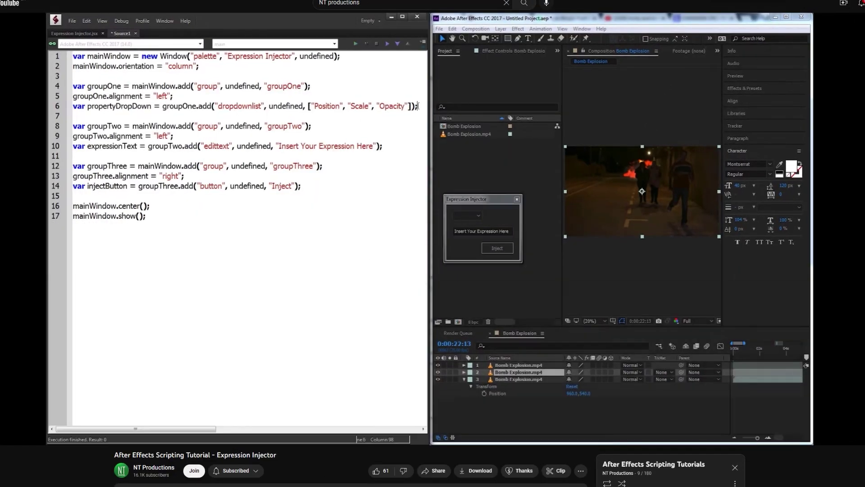
{"action": "left_click", "coordinate": [362, 428]}
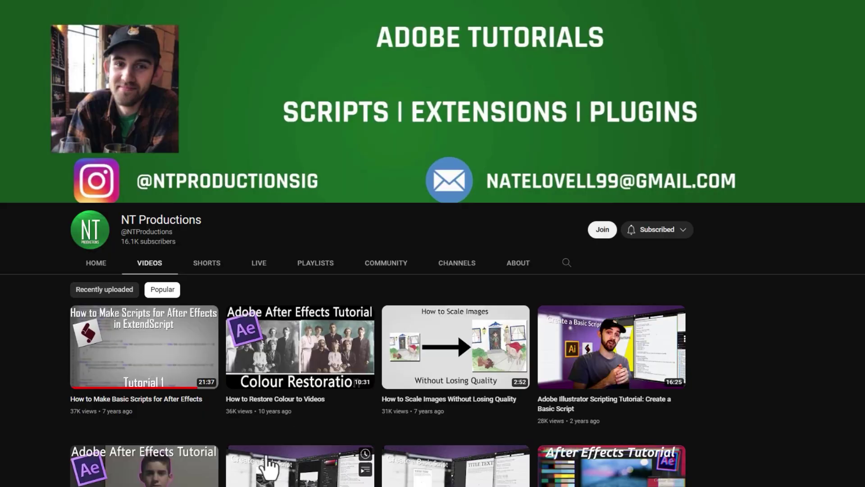
{"action": "scroll", "coordinate": [288, 360], "scroll_direction": "down", "scroll_amount": 3}
{"action": "scroll", "coordinate": [291, 360], "scroll_direction": "down", "scroll_amount": 4}
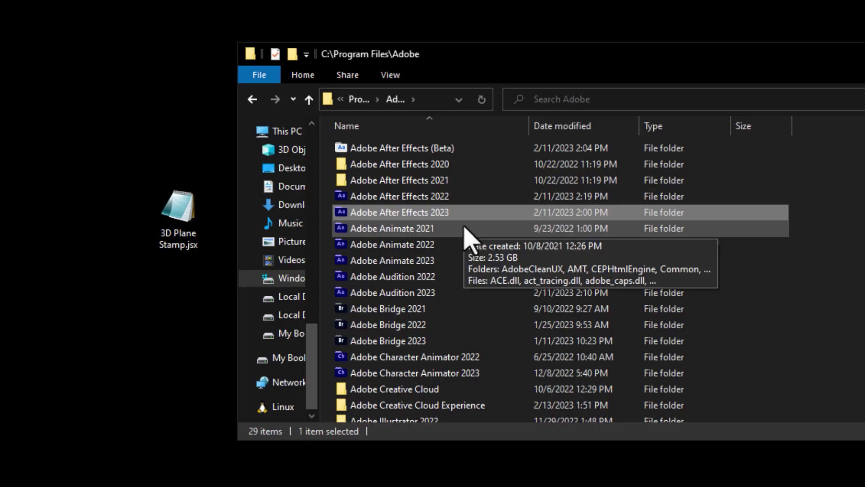
Step: Drag 3D Plane Stamp.jsx into Adobe After Effects 2023\Support Files\Scripts\ScriptUI Panels
{"action": "double_click", "coordinate": [424, 214]}
{"action": "double_click", "coordinate": [395, 149]}
{"action": "double_click", "coordinate": [368, 245]}
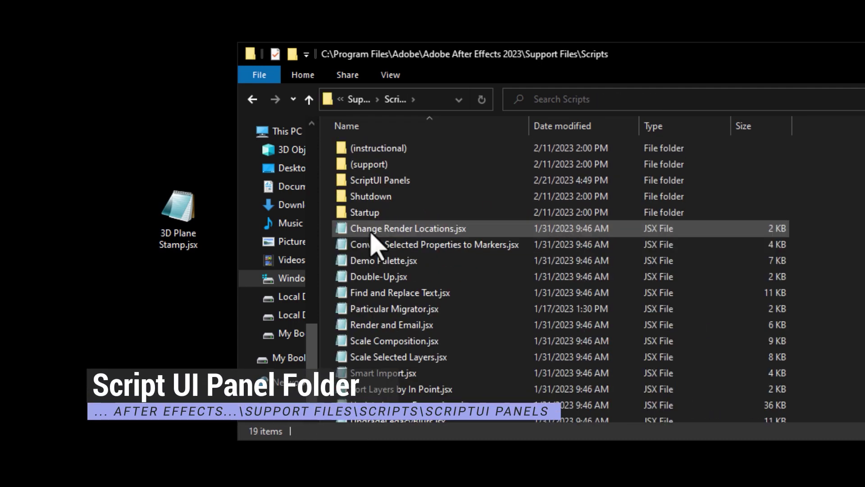
{"action": "double_click", "coordinate": [378, 181]}
{"action": "left_click_drag", "start_coordinate": [187, 220], "coordinate": [502, 261]}
Step: Approve the script move, then open the 3D Plane Stamp panel and dock it beside Normalize Track
{"action": "left_click", "coordinate": [352, 337]}
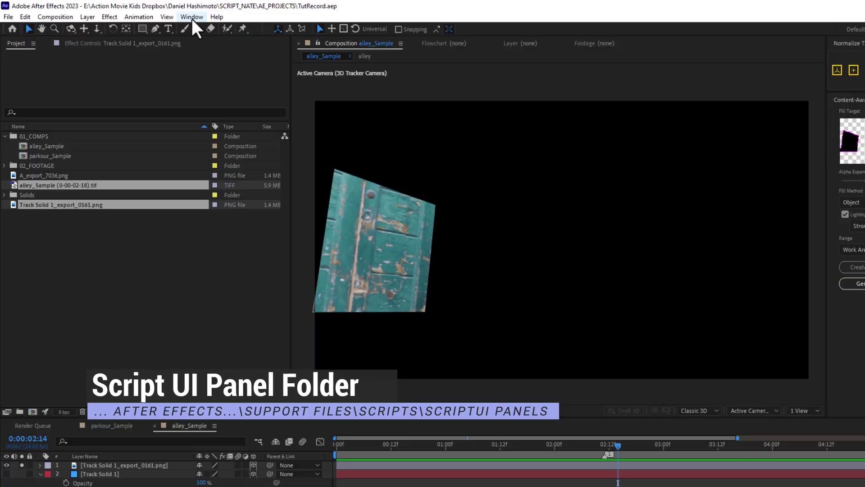
{"action": "left_click", "coordinate": [191, 11]}
{"action": "left_click", "coordinate": [266, 393]}
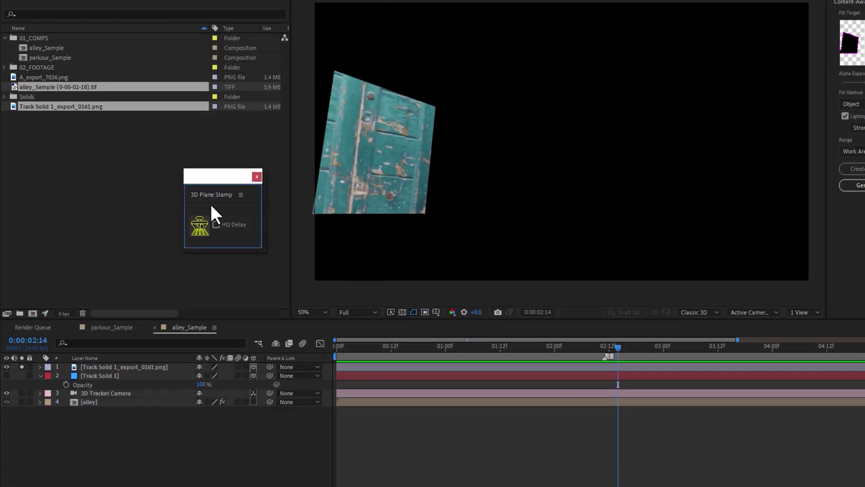
{"action": "left_click_drag", "start_coordinate": [208, 184], "coordinate": [833, 0]}
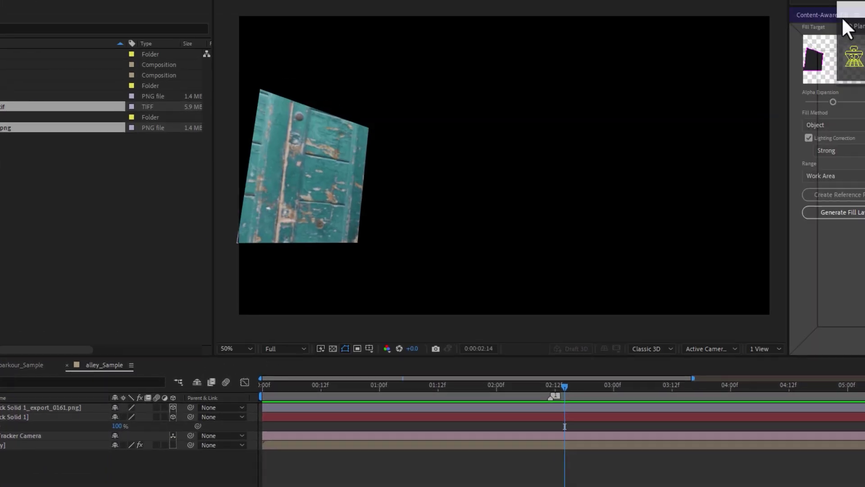
{"action": "left_click_drag", "start_coordinate": [357, 108], "coordinate": [363, 107]}
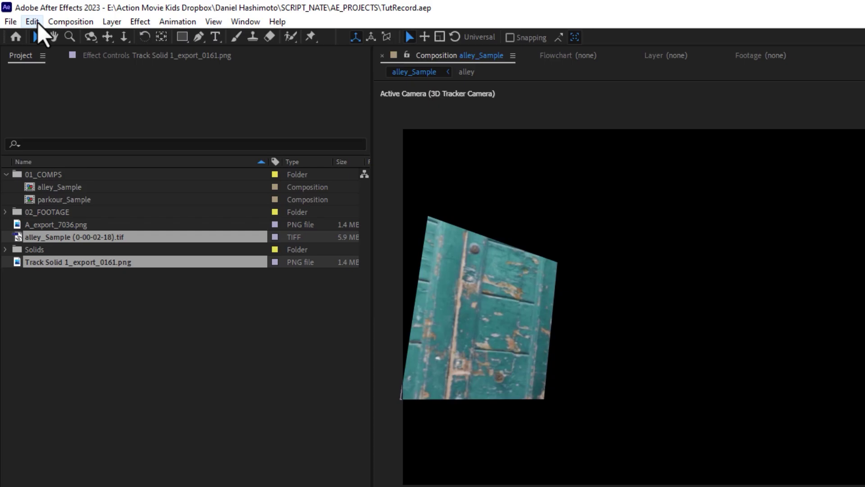
Step: Check the Scripting & Expressions preferences, then begin selecting track points for a guide plane
{"action": "left_click", "coordinate": [32, 21]}
{"action": "mouse_move", "coordinate": [167, 401]}
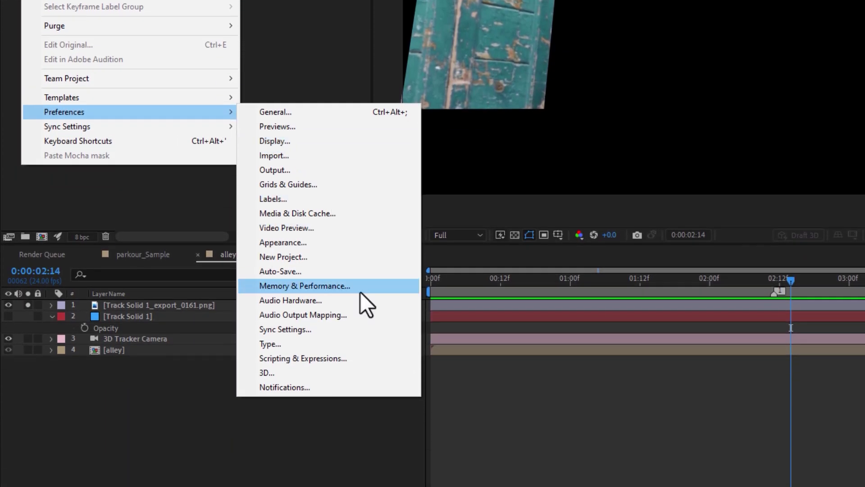
{"action": "left_click", "coordinate": [385, 360]}
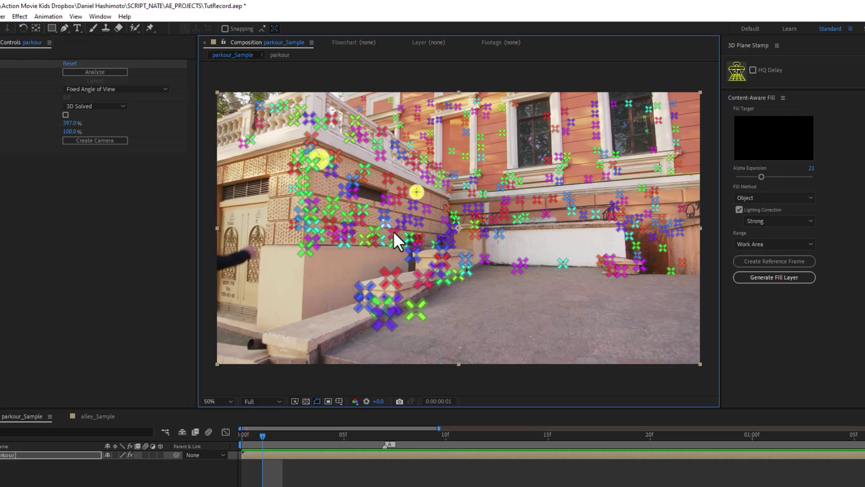
{"action": "left_click_drag", "start_coordinate": [395, 237], "coordinate": [387, 202]}
Step: Preview the track and create a solid from track points on the back building wall
{"action": "key", "text": "space"}
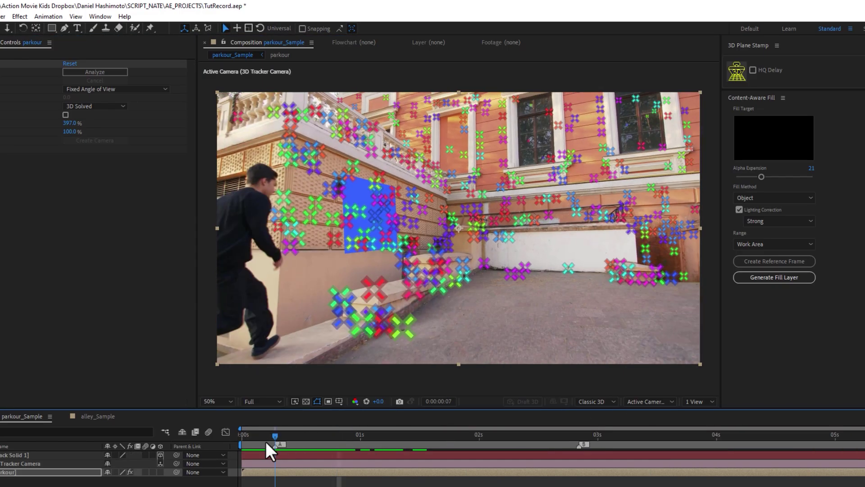
{"action": "key", "text": "space"}
{"action": "right_click", "coordinate": [530, 198]}
{"action": "left_click", "coordinate": [558, 216]}
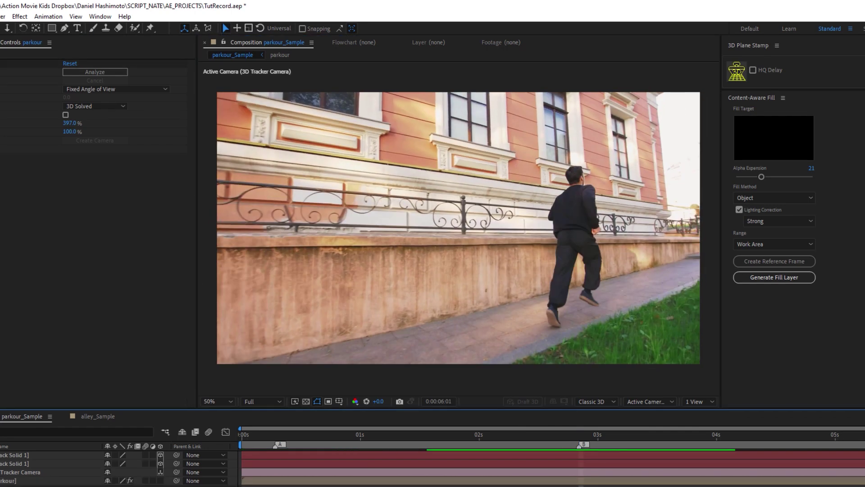
{"action": "left_click_drag", "start_coordinate": [367, 351], "coordinate": [436, 250]}
{"action": "right_click", "coordinate": [436, 251]}
{"action": "left_click", "coordinate": [390, 209]}
Step: Normalize the blue Wall plane to Position 960,540,0 with zero orientation and rotation
{"action": "left_click", "coordinate": [340, 440]}
{"action": "left_click", "coordinate": [275, 436]}
{"action": "left_click", "coordinate": [376, 218]}
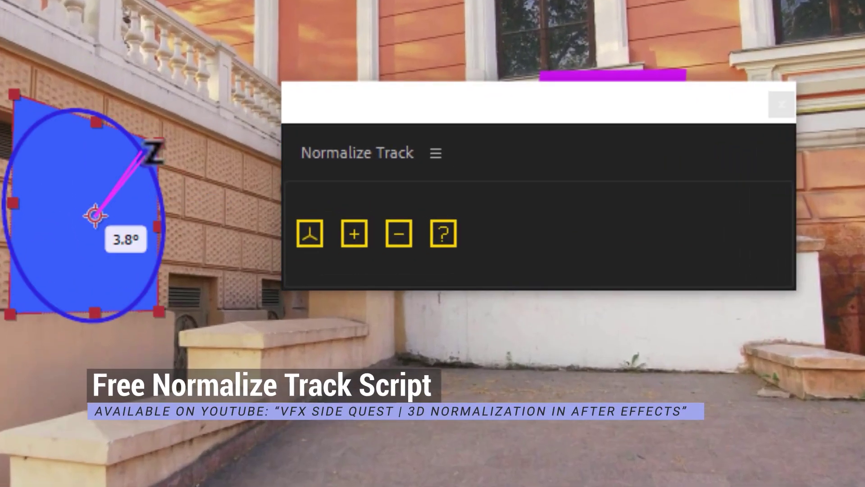
{"action": "left_click", "coordinate": [309, 233]}
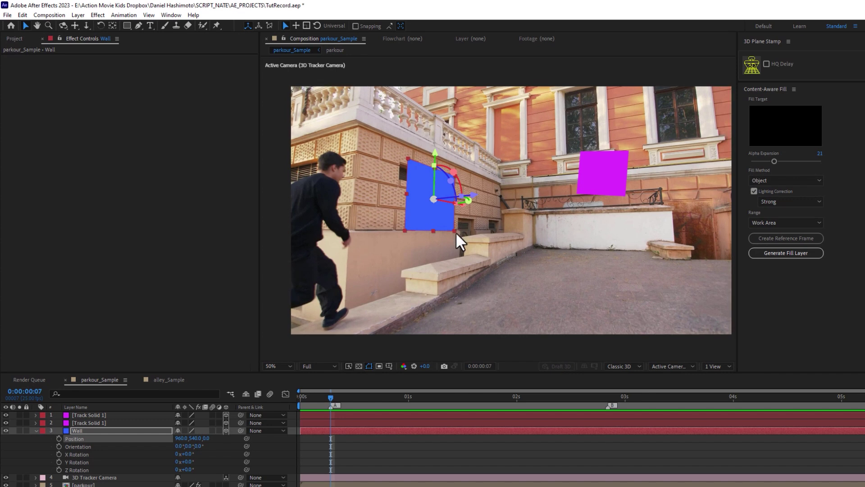
Step: Stretch the Wall plane over the whole left wall, undo a trial Z tilt, and preview
{"action": "mouse_move", "coordinate": [407, 158]}
{"action": "left_mouse_down"}
{"action": "mouse_move", "coordinate": [406, 130]}
{"action": "mouse_move", "coordinate": [409, 161]}
{"action": "left_mouse_up"}
{"action": "left_click_drag", "start_coordinate": [360, 137], "coordinate": [361, 102]}
{"action": "left_click_drag", "start_coordinate": [439, 192], "coordinate": [474, 204]}
{"action": "key", "text": "ctrl+z"}
{"action": "key", "text": "ctrl+z"}
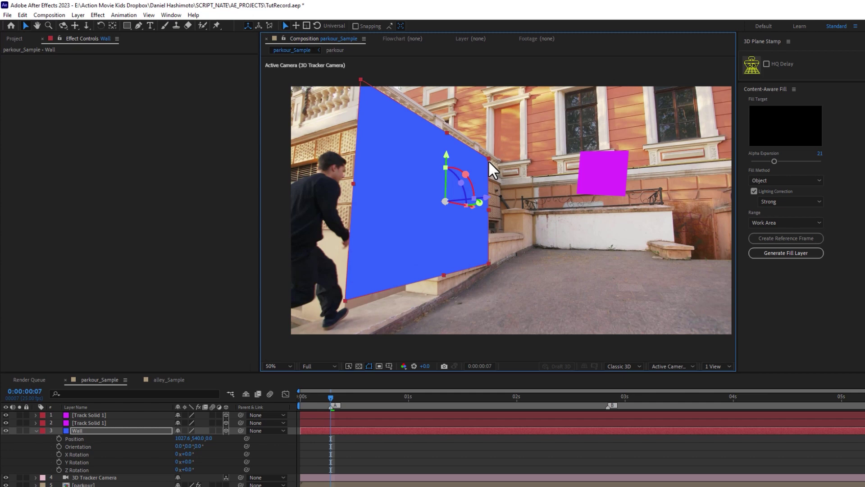
{"action": "key", "text": "space"}
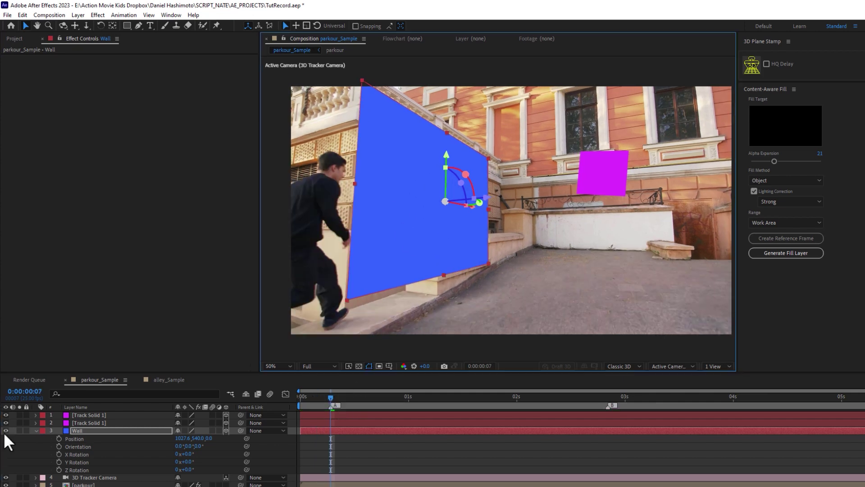
{"action": "key", "text": "space"}
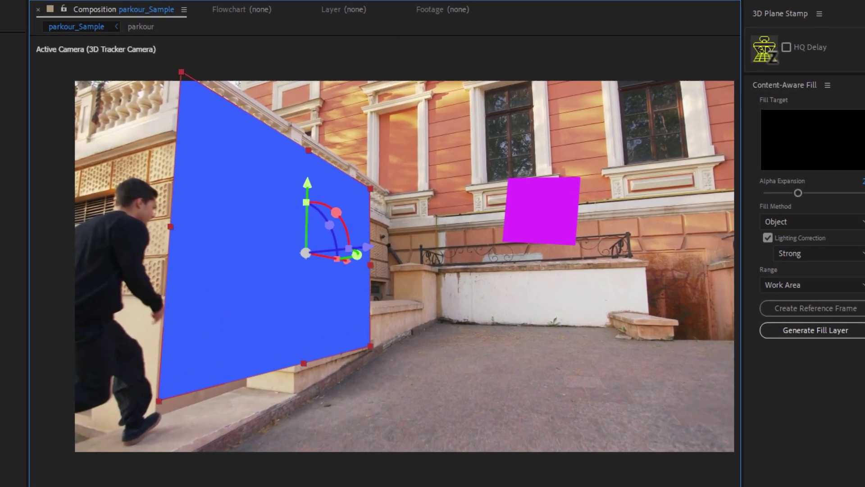
Step: Stamp the blue Wall plane into a textured image and check the exported Wall PNG
{"action": "left_click", "coordinate": [766, 50]}
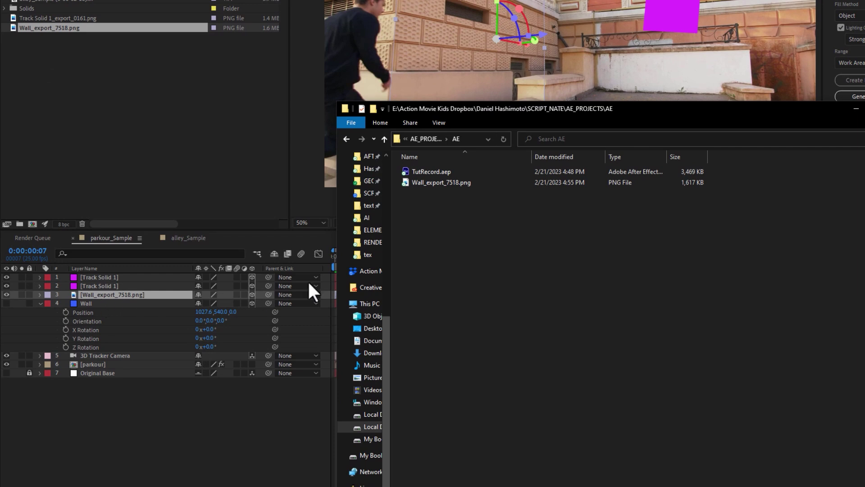
{"action": "left_click", "coordinate": [463, 201]}
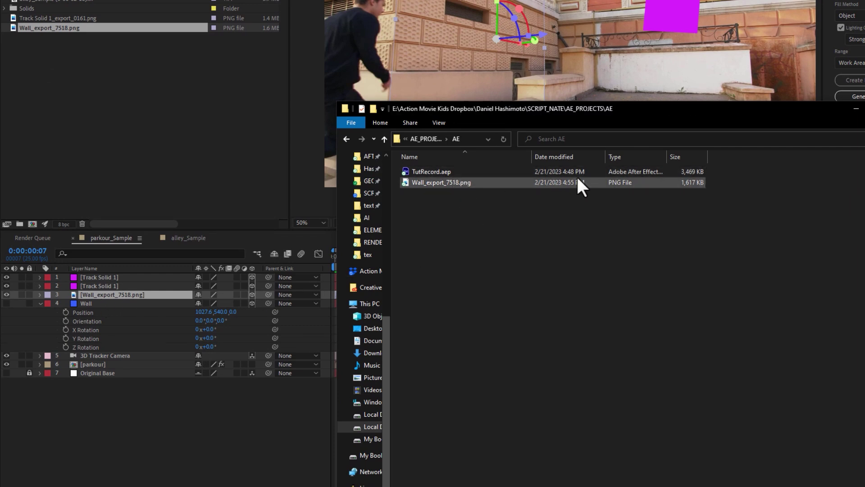
{"action": "left_click", "coordinate": [88, 261]}
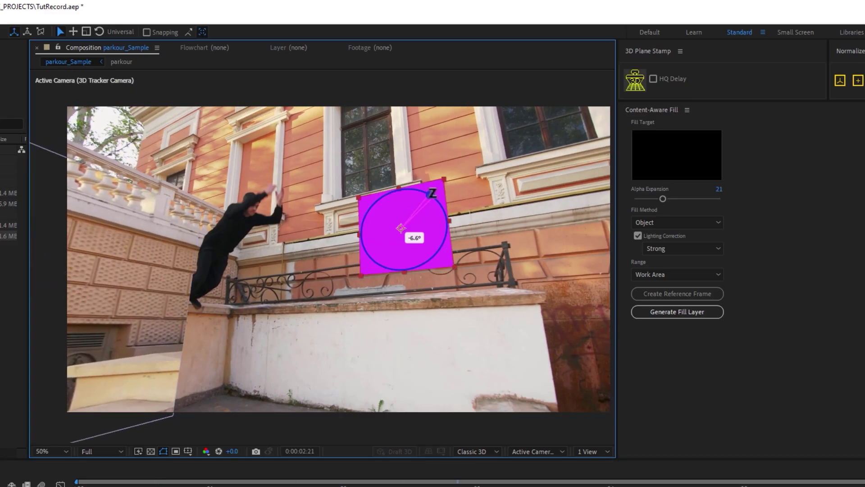
Step: Scale the magenta plane up around its centre and stamp it into a texture
{"action": "left_click_drag", "start_coordinate": [453, 266], "coordinate": [594, 394]}
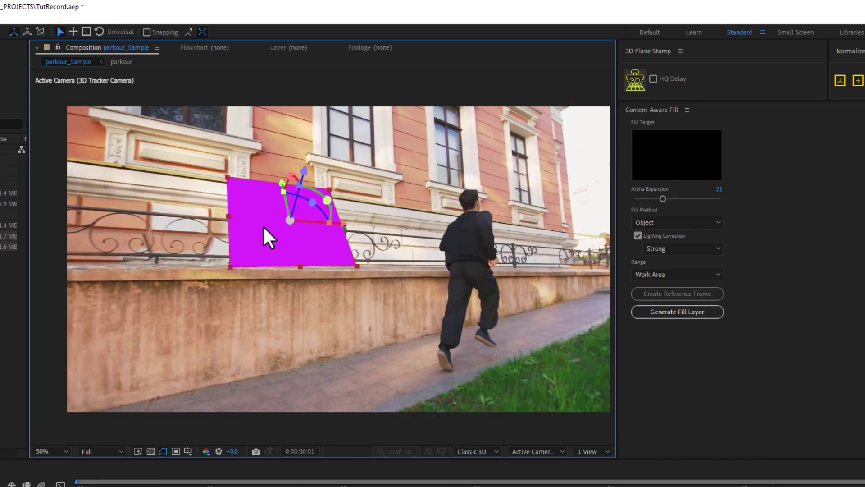
{"action": "left_click_drag", "start_coordinate": [263, 227], "coordinate": [441, 338]}
{"action": "left_click", "coordinate": [636, 86]}
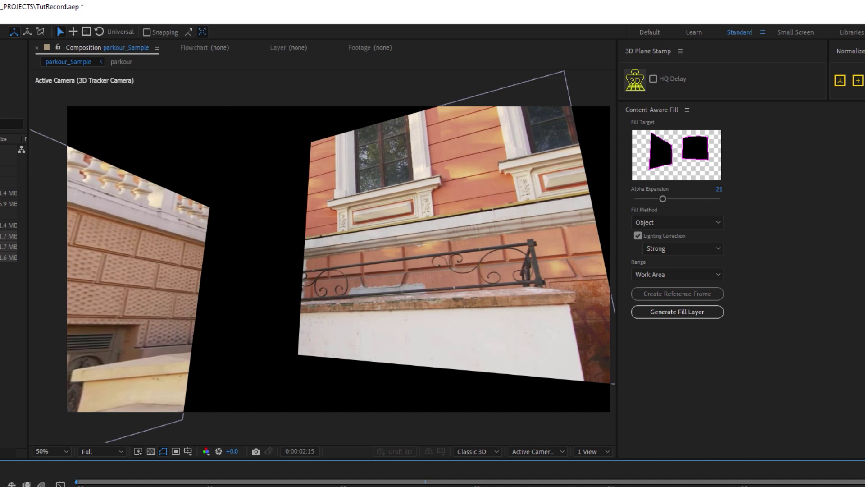
Step: Preview the stamped wall footage and inspect the frames just before the one-second mark
{"action": "left_click", "coordinate": [85, 324]}
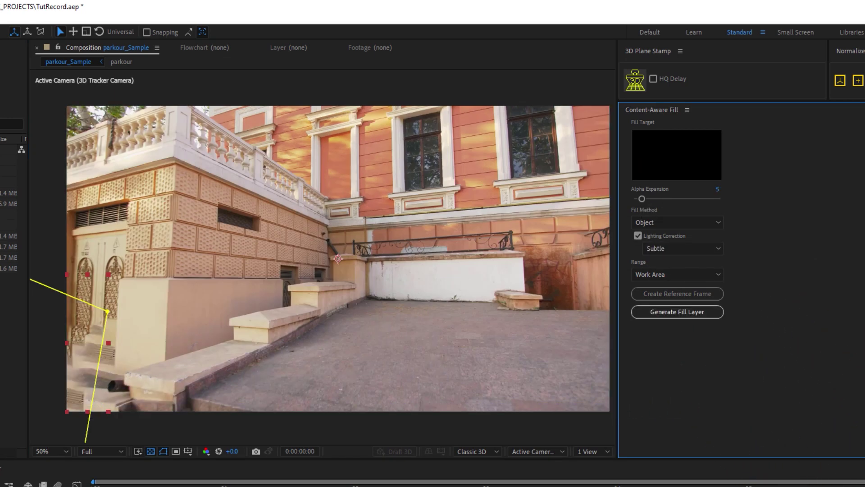
{"action": "key", "text": "space"}
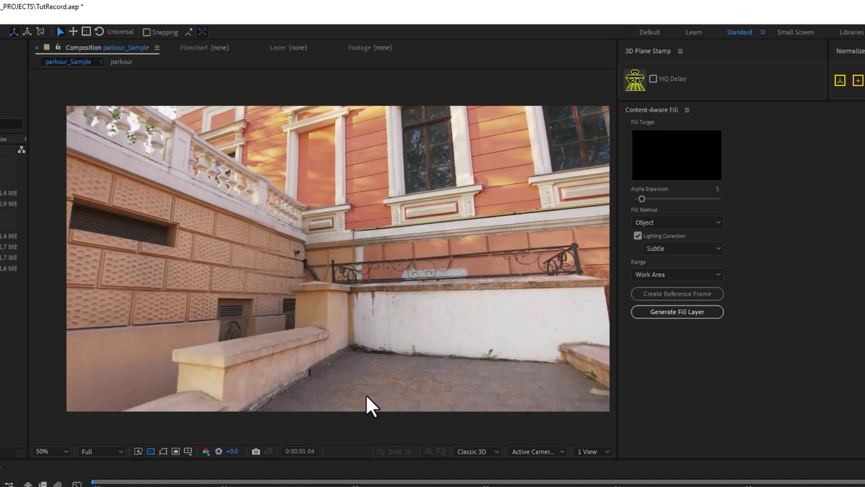
{"action": "key", "text": "space"}
{"action": "left_click", "coordinate": [245, 473]}
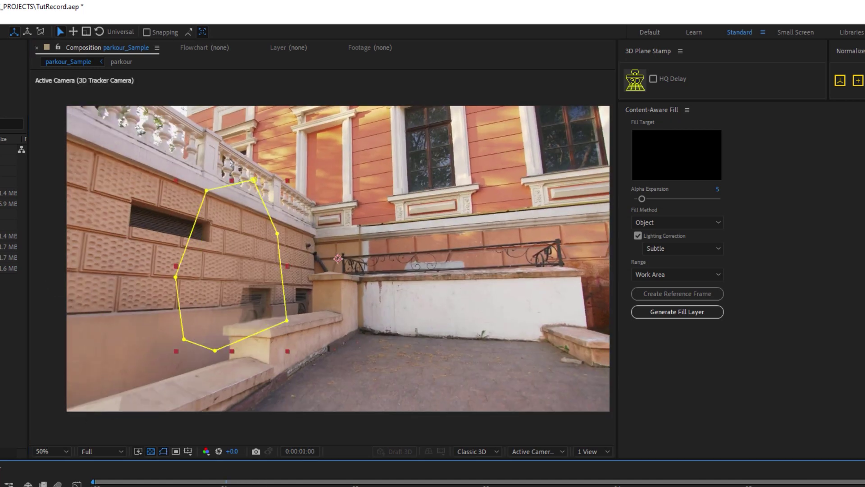
{"action": "scroll", "coordinate": [191, 287], "scroll_direction": "up", "scroll_amount": 4}
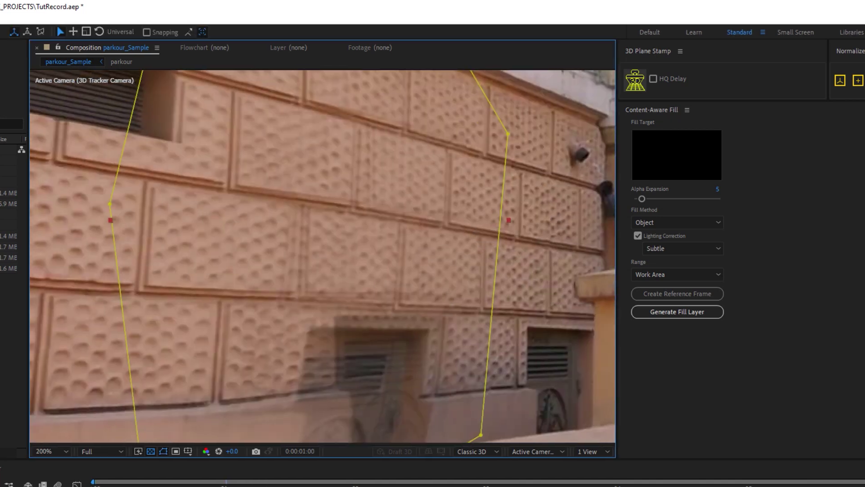
{"action": "left_click_drag", "start_coordinate": [227, 478], "coordinate": [190, 478]}
{"action": "scroll", "coordinate": [337, 299], "scroll_direction": "down", "scroll_amount": 2}
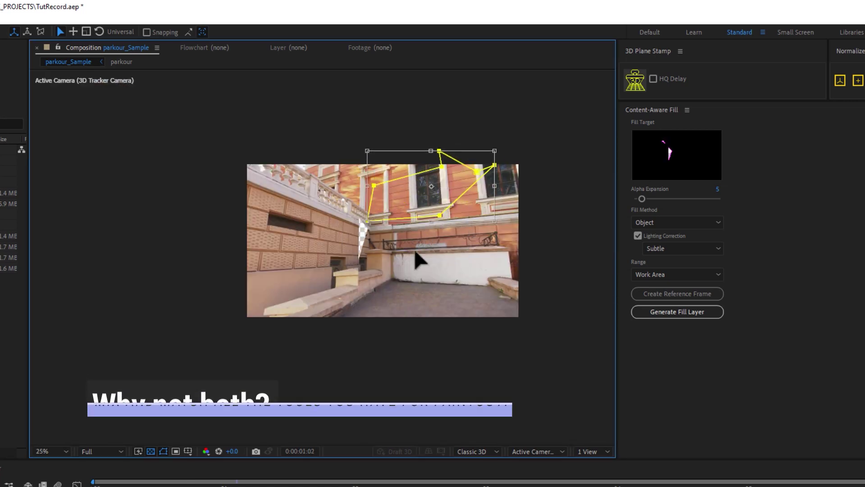
{"action": "scroll", "coordinate": [385, 199], "scroll_direction": "up", "scroll_amount": 1}
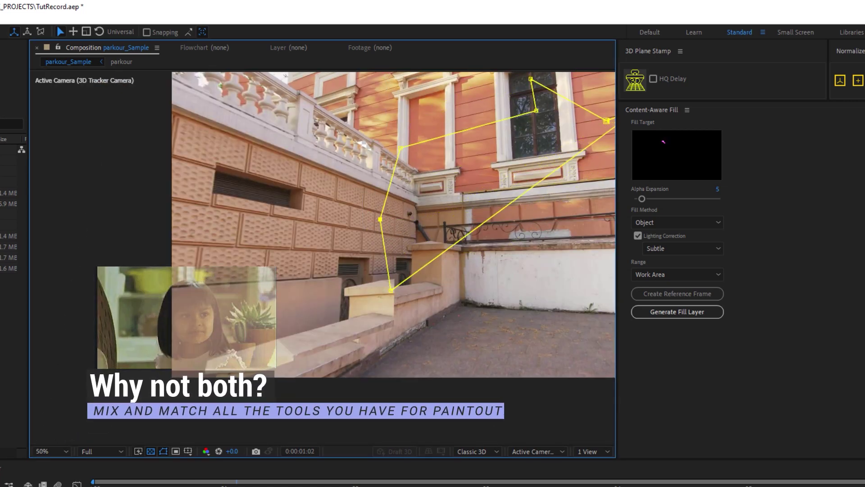
Step: Hide the mask outline, reveal the FLOOR, Left Wall and Right Wall solids, and preview the street shot
{"action": "left_click", "coordinate": [387, 202]}
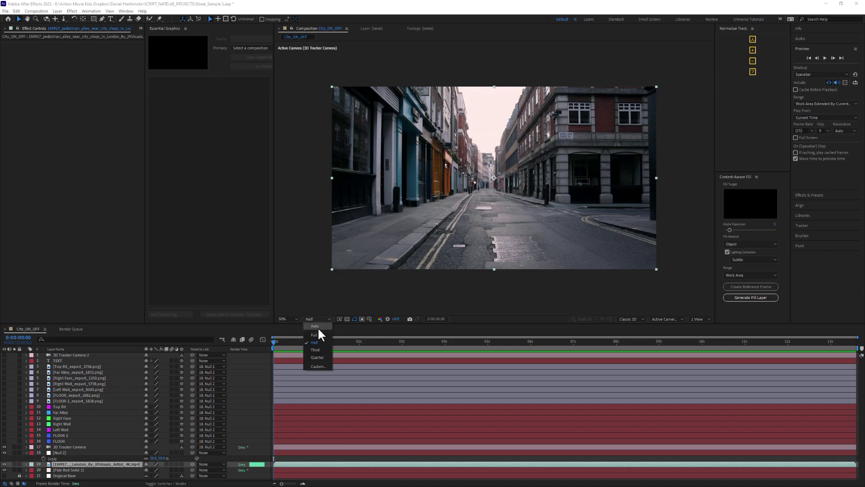
{"action": "left_click_drag", "start_coordinate": [330, 350], "coordinate": [531, 347]}
{"action": "key", "text": "Home"}
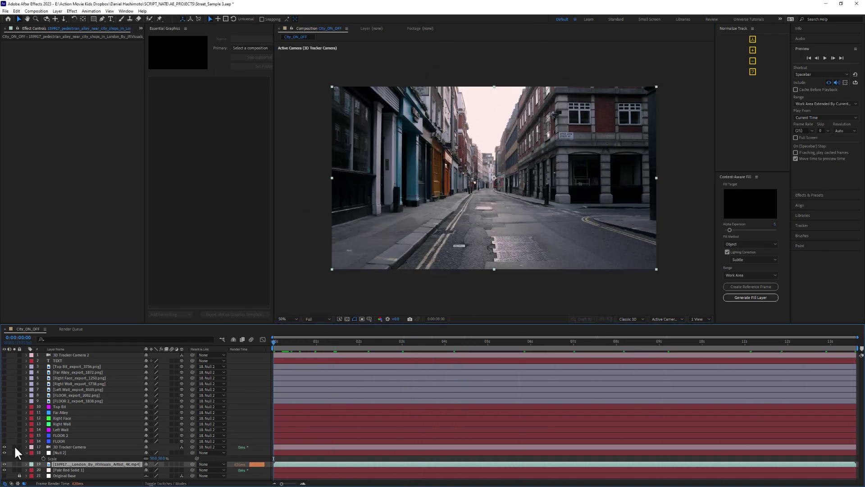
{"action": "left_click_drag", "start_coordinate": [4, 441], "coordinate": [6, 388]}
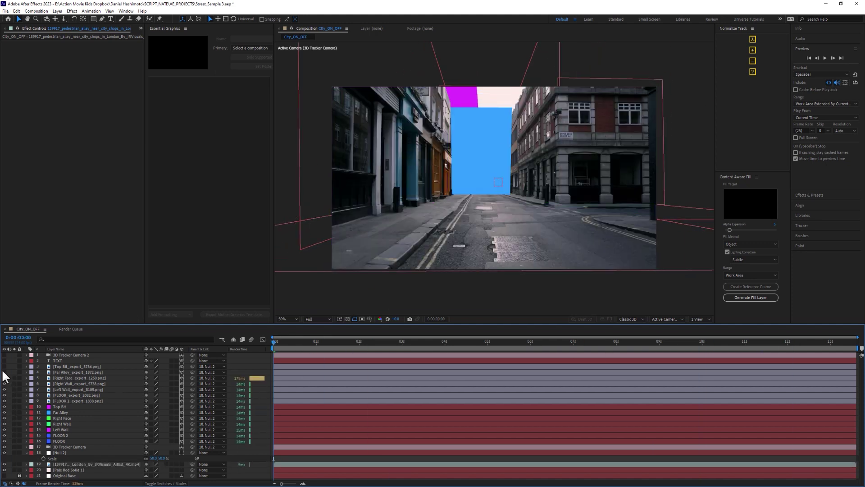
{"action": "key", "text": "space"}
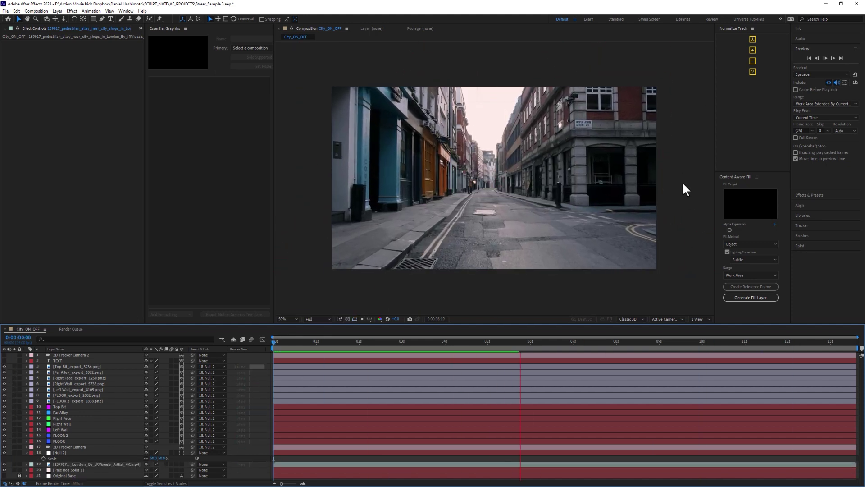
Step: Zoom the viewer to 100%, orbit the custom view around the stamped street planes, and replay
{"action": "scroll", "coordinate": [676, 203], "scroll_direction": "up", "scroll_amount": 2}
{"action": "left_click_drag", "start_coordinate": [274, 180], "coordinate": [148, 181]}
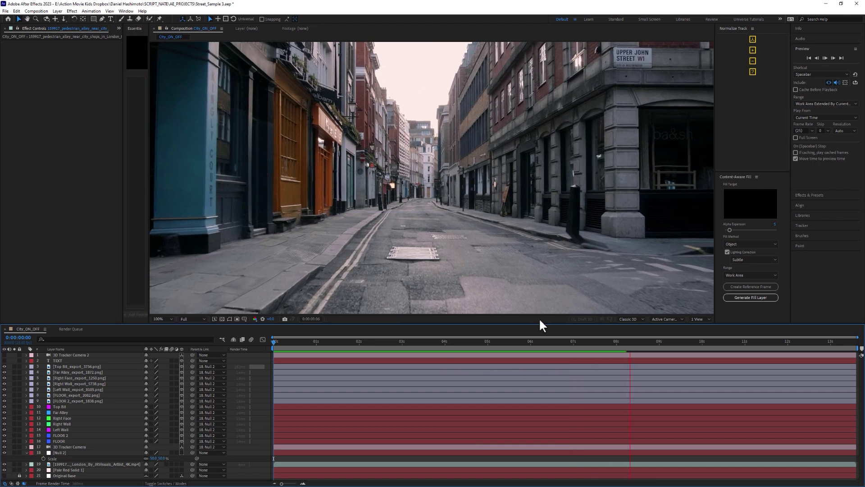
{"action": "left_click_drag", "start_coordinate": [539, 324], "coordinate": [539, 358]}
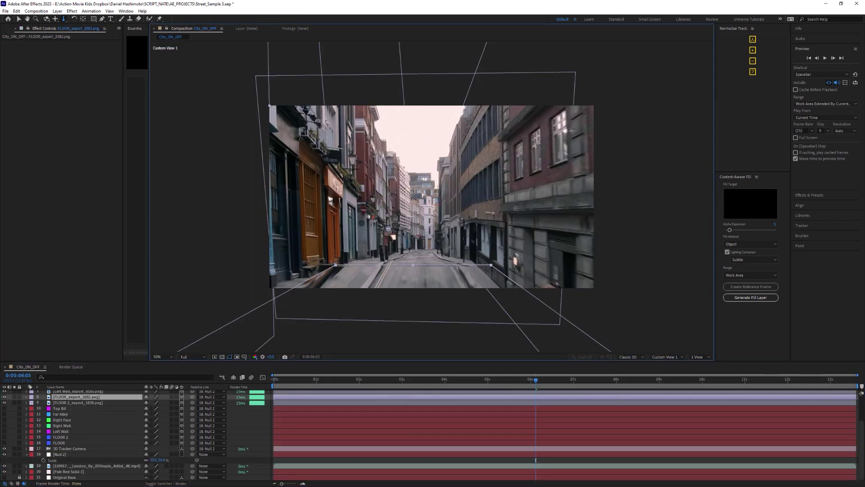
{"action": "scroll", "coordinate": [435, 128], "scroll_direction": "down", "scroll_amount": 2}
{"action": "left_click_drag", "start_coordinate": [393, 315], "coordinate": [387, 284]}
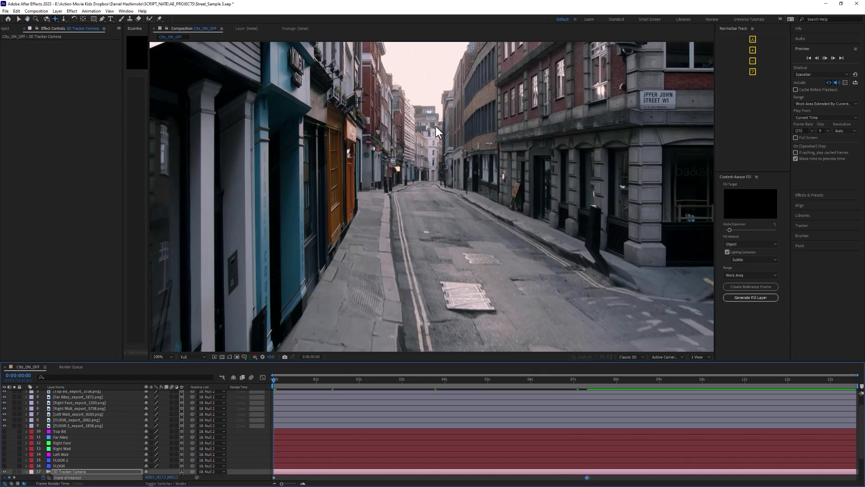
{"action": "key", "text": "space"}
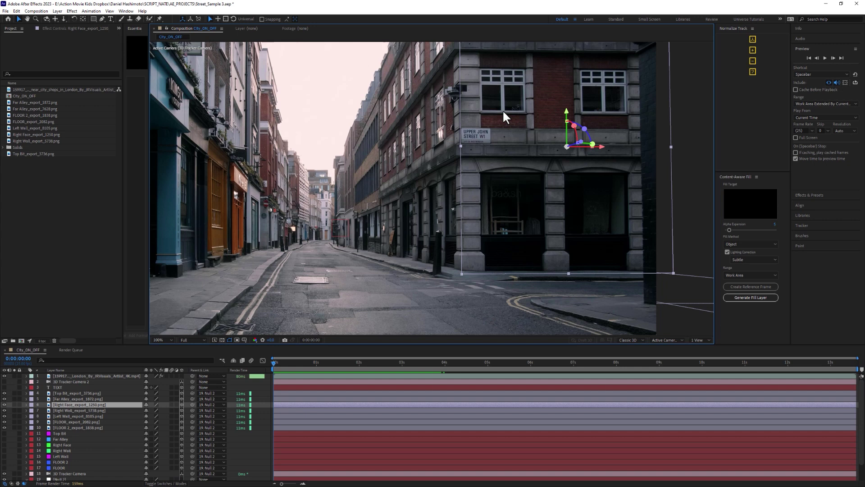
Step: Pre-compose the stamped face layer and return to the City_ON_OFF composition
{"action": "right_click", "coordinate": [504, 113]}
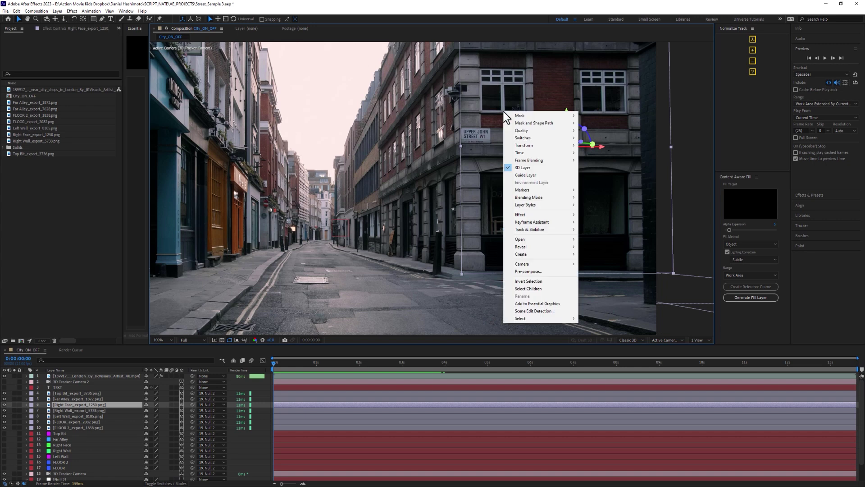
{"action": "left_click", "coordinate": [541, 271]}
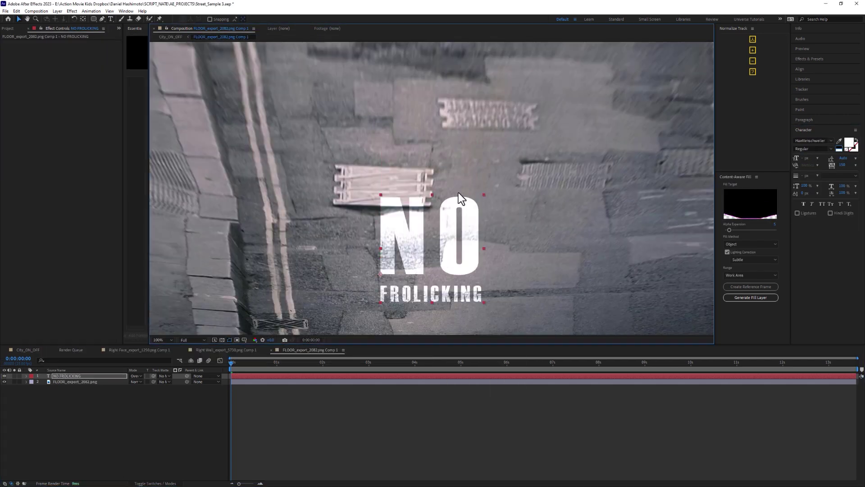
{"action": "left_click", "coordinate": [28, 350]}
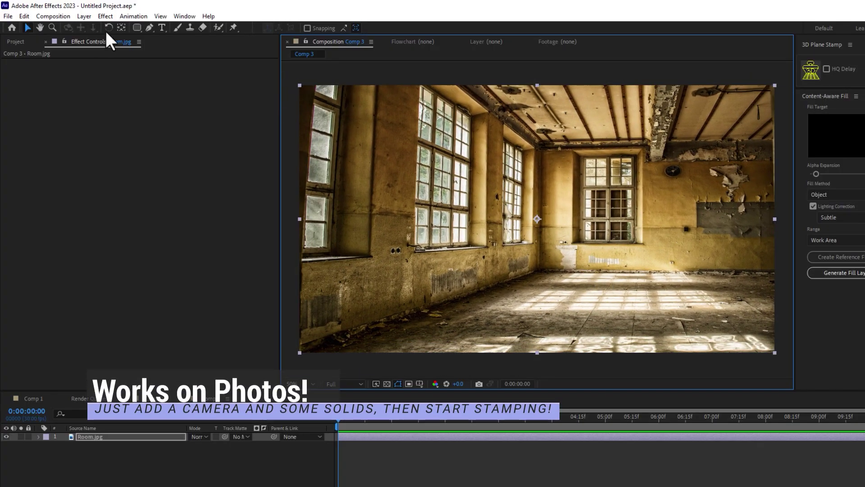
Step: Add a new camera layer to the Room.jpg photo comp via Layer > New > Camera
{"action": "left_click", "coordinate": [85, 18]}
{"action": "mouse_move", "coordinate": [151, 33]}
{"action": "left_click", "coordinate": [280, 59]}
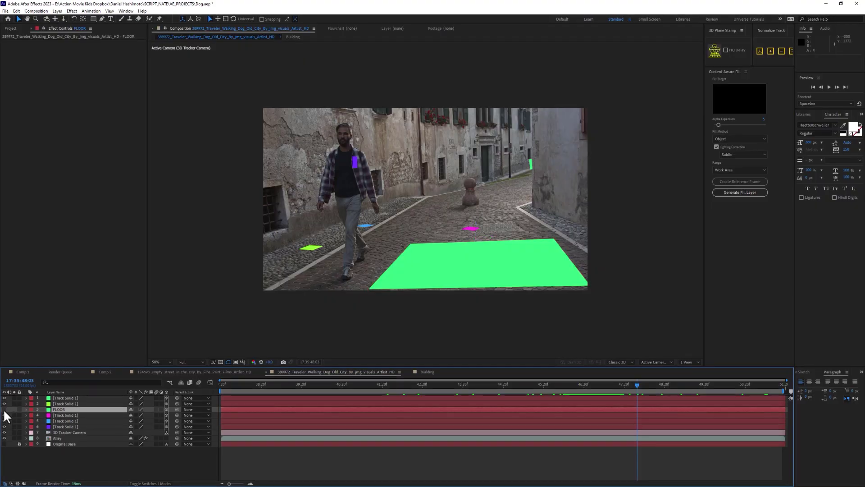
Step: Enlarge the green FLOOR plane past the frame's lower-right edge and pan to see all of it
{"action": "left_click", "coordinate": [4, 414]}
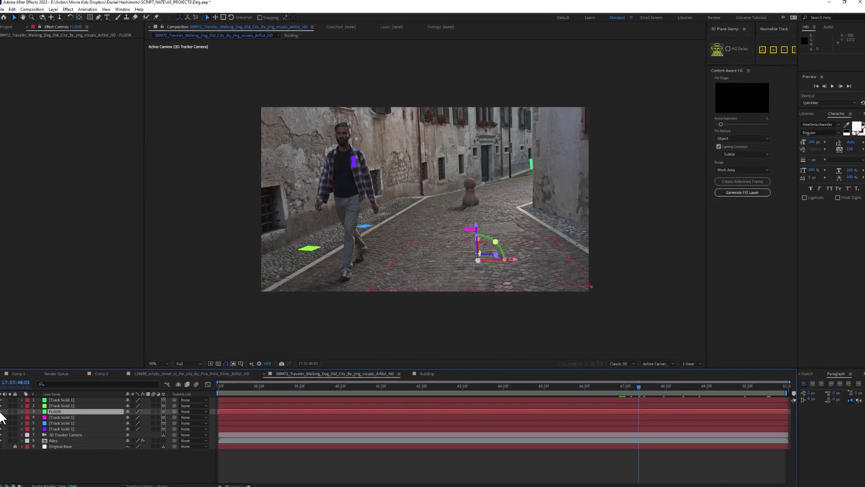
{"action": "left_click", "coordinate": [5, 414]}
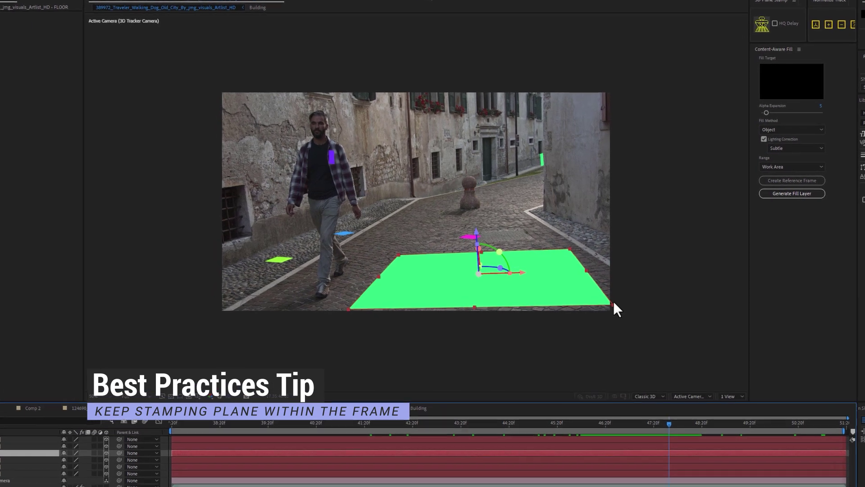
{"action": "left_click_drag", "start_coordinate": [618, 309], "coordinate": [696, 342]}
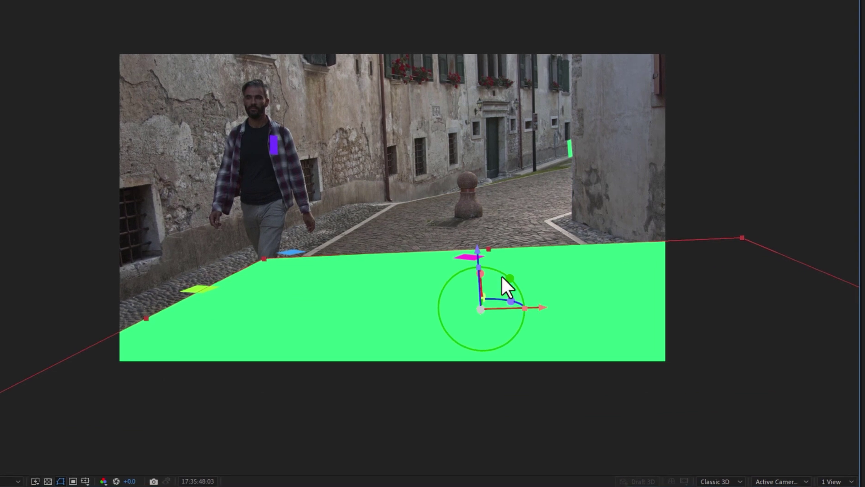
{"action": "scroll", "coordinate": [502, 277], "scroll_direction": "down", "scroll_amount": 2}
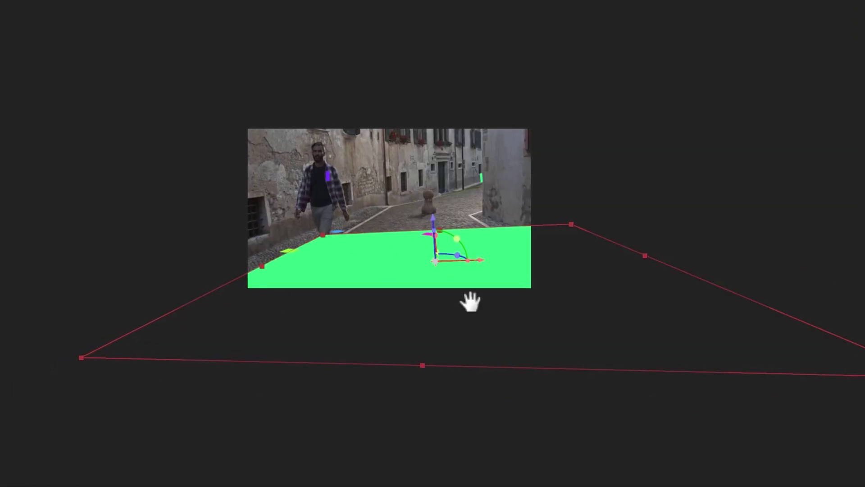
{"action": "left_click_drag", "start_coordinate": [470, 302], "coordinate": [317, 236]}
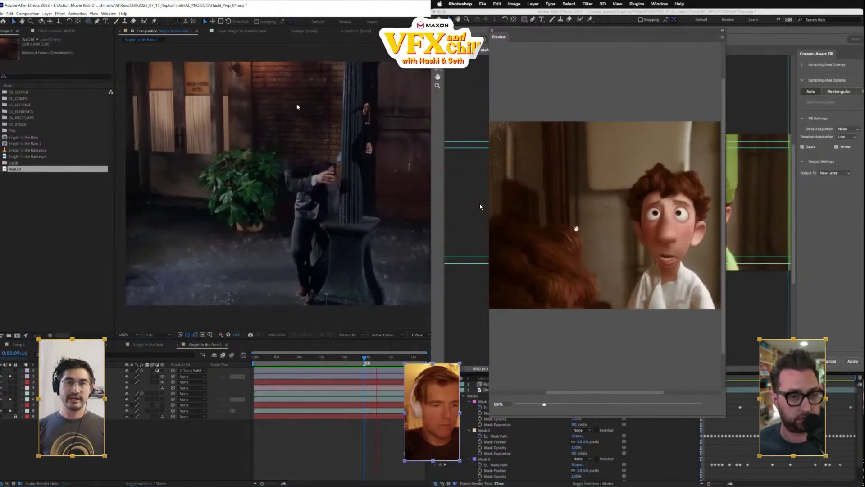
Step: Zoom out the Content-Aware Fill preview
{"action": "left_click_drag", "start_coordinate": [544, 404], "coordinate": [529, 404]}
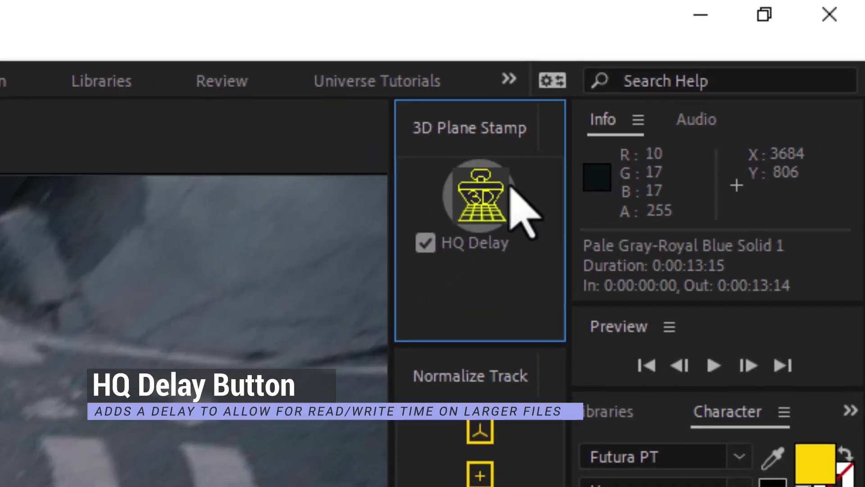
Step: Stamp the selected parkour plane into a textured card
{"action": "left_click", "coordinate": [436, 217]}
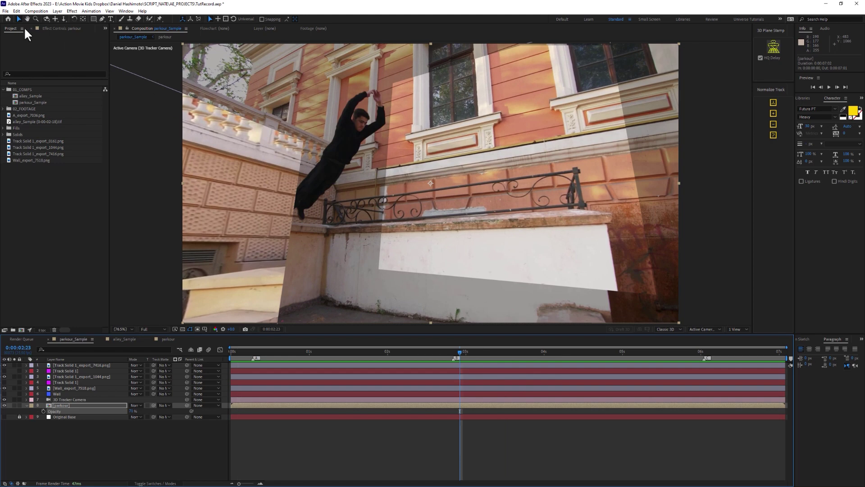
Step: Go to File > Export to send the parkour scene to Cinema 4D
{"action": "left_click", "coordinate": [5, 11]}
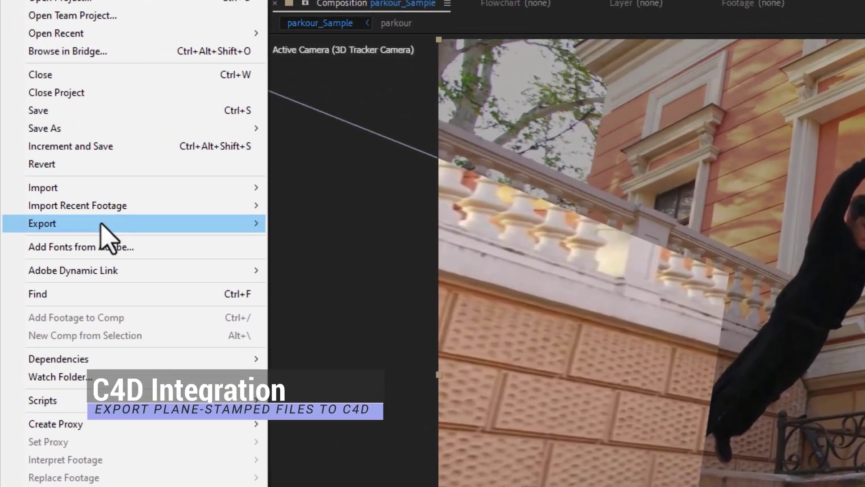
{"action": "mouse_move", "coordinate": [126, 130]}
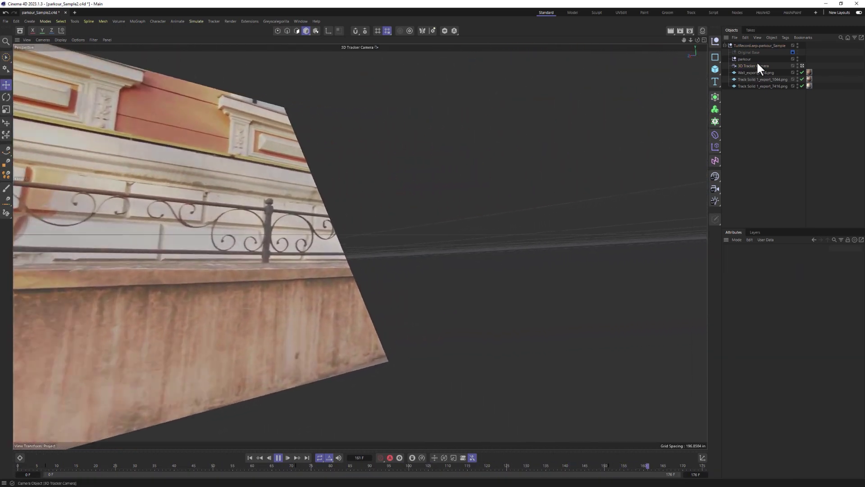
Step: Load the parkour footage as the background texture with Exact Frame timing, checking sync at frame 83
{"action": "left_click", "coordinate": [716, 177]}
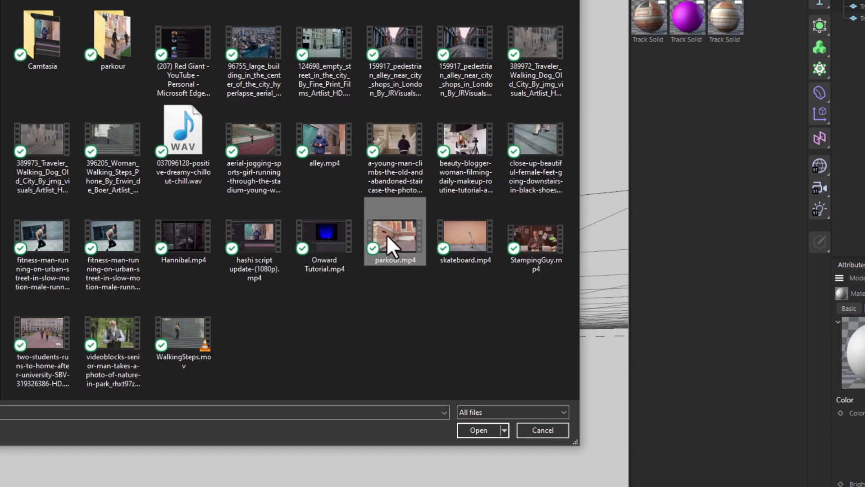
{"action": "double_click", "coordinate": [388, 237]}
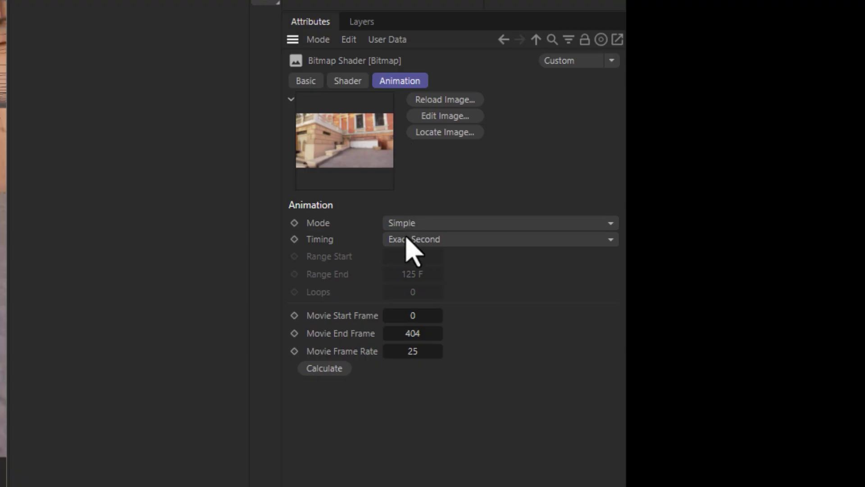
{"action": "left_click", "coordinate": [406, 241]}
{"action": "left_click", "coordinate": [421, 256]}
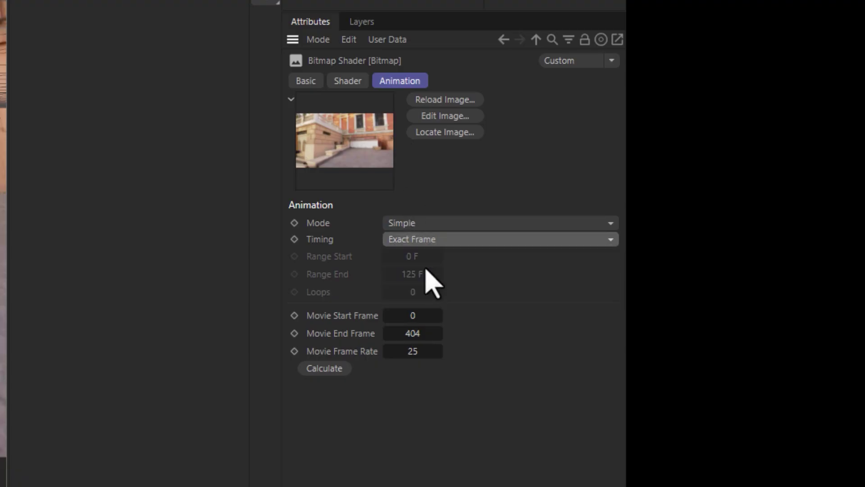
{"action": "left_click", "coordinate": [536, 39]}
{"action": "left_click", "coordinate": [519, 82]}
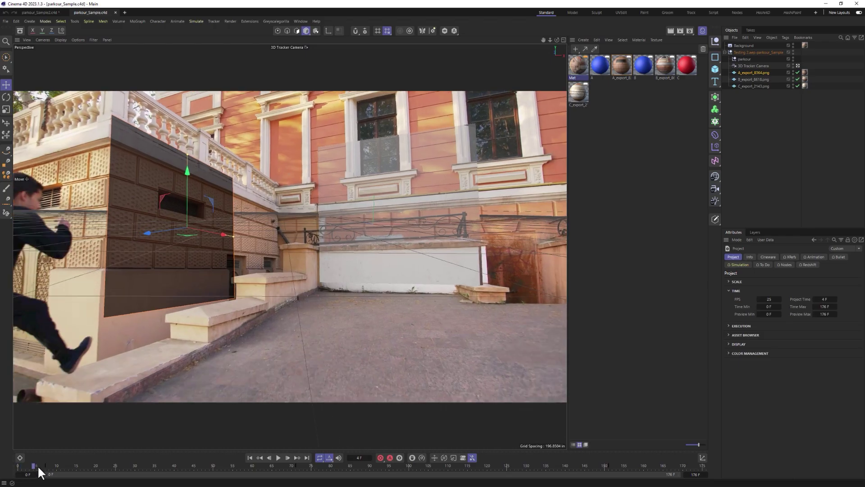
{"action": "left_click_drag", "start_coordinate": [37, 465], "coordinate": [369, 460]}
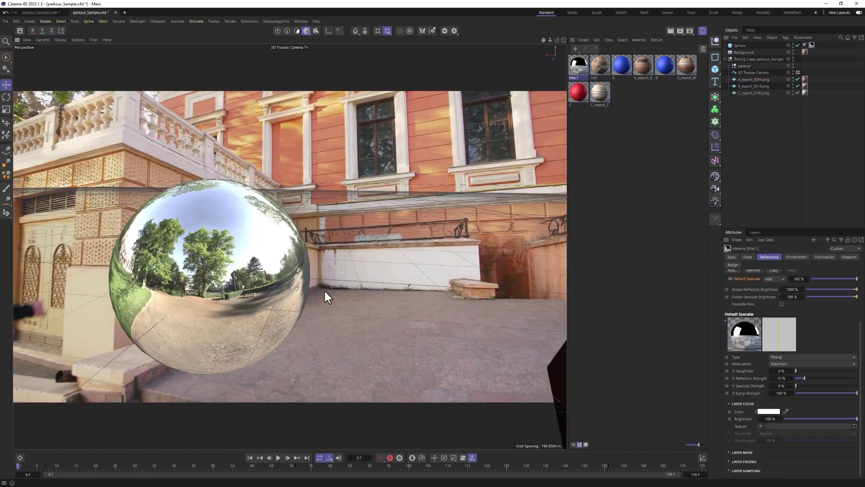
Step: Orbit the view to inspect the projected wall planes beside the sphere
{"action": "left_click_drag", "start_coordinate": [327, 297], "coordinate": [388, 287]}
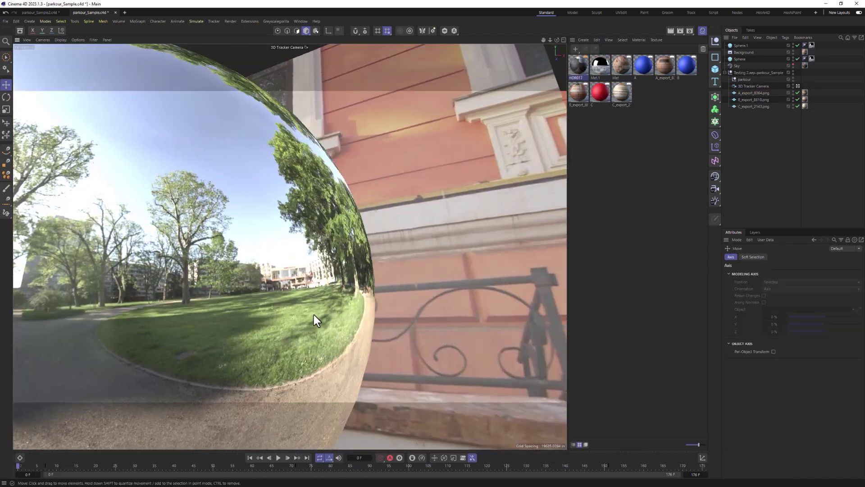
{"action": "left_click_drag", "start_coordinate": [313, 314], "coordinate": [279, 311]}
{"action": "left_click_drag", "start_coordinate": [69, 189], "coordinate": [324, 241]}
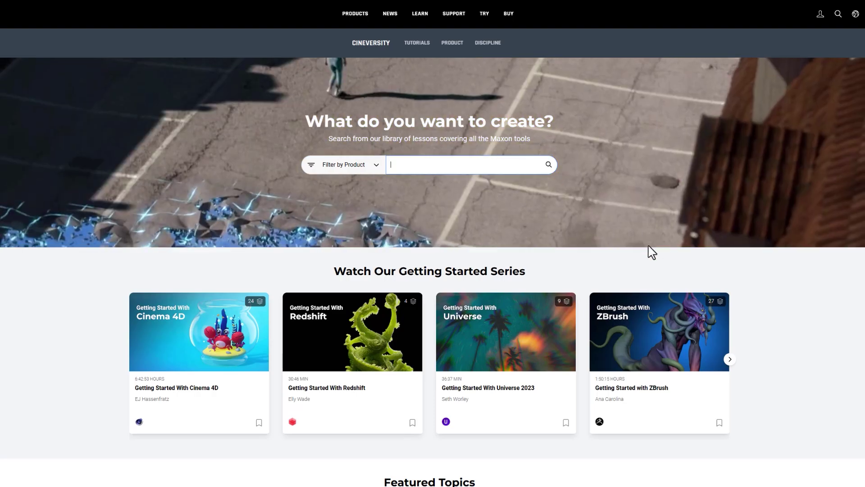
Step: Autoscroll down the Cineversity home page to its Featured Topics and Getting Started series
{"action": "middle_click", "coordinate": [671, 266]}
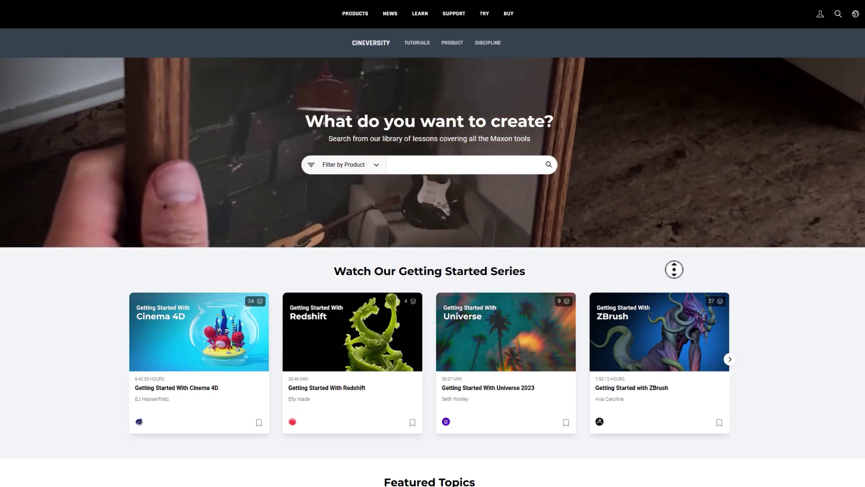